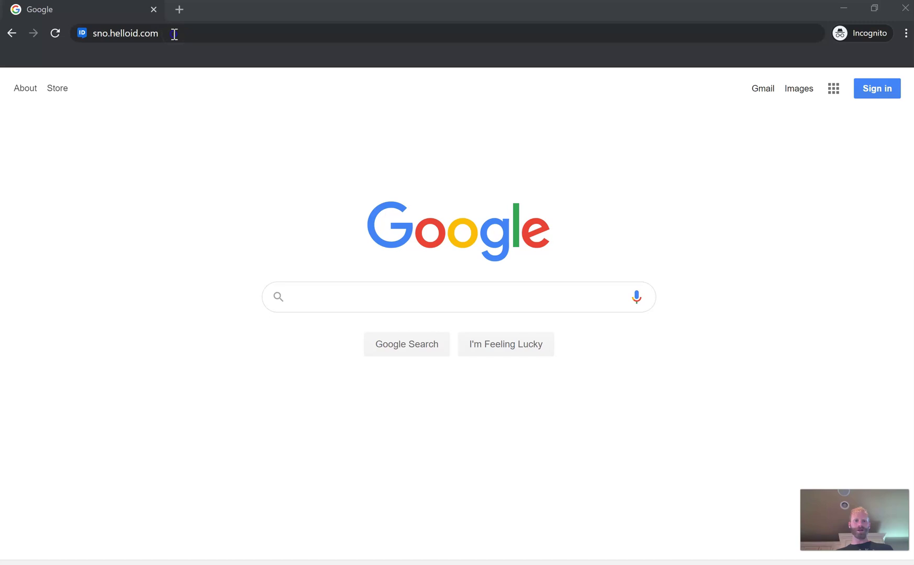
# Enter sno.helloid.com in the Chrome address bar.
pyautogui.click(174, 34)
# Load the HelloID portal and submit the student's school email in Microsoft sign-in.
pyautogui.press('Return')
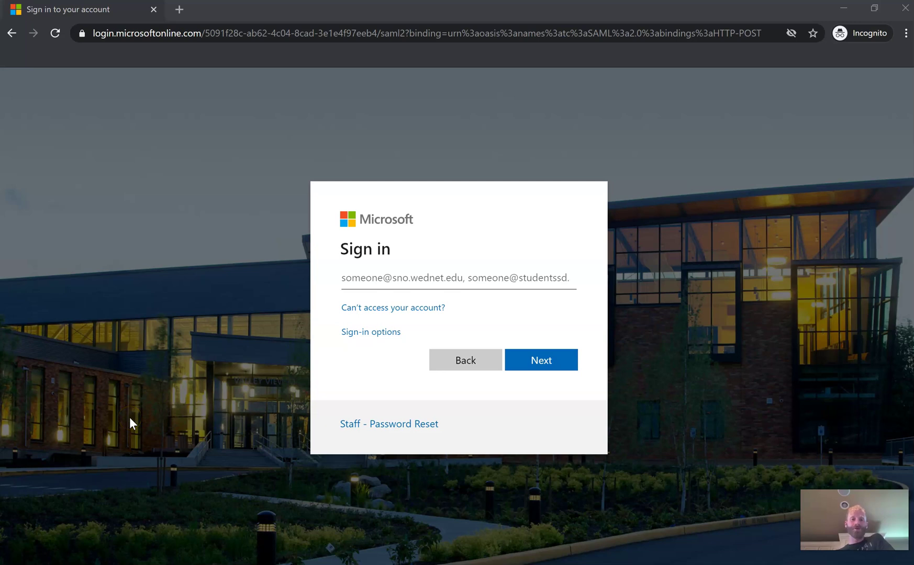
pyautogui.click(126, 417)
pyautogui.click(394, 278)
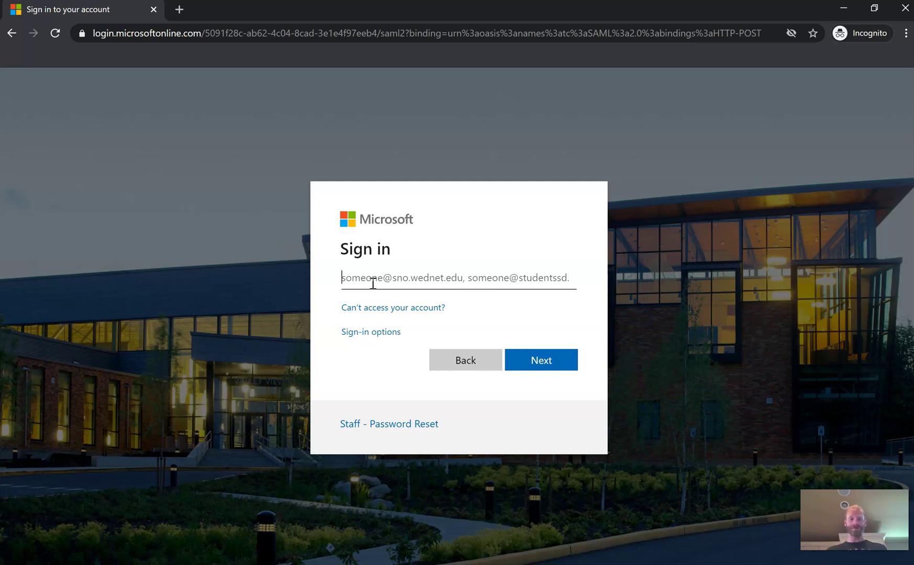
pyautogui.write('first.last')
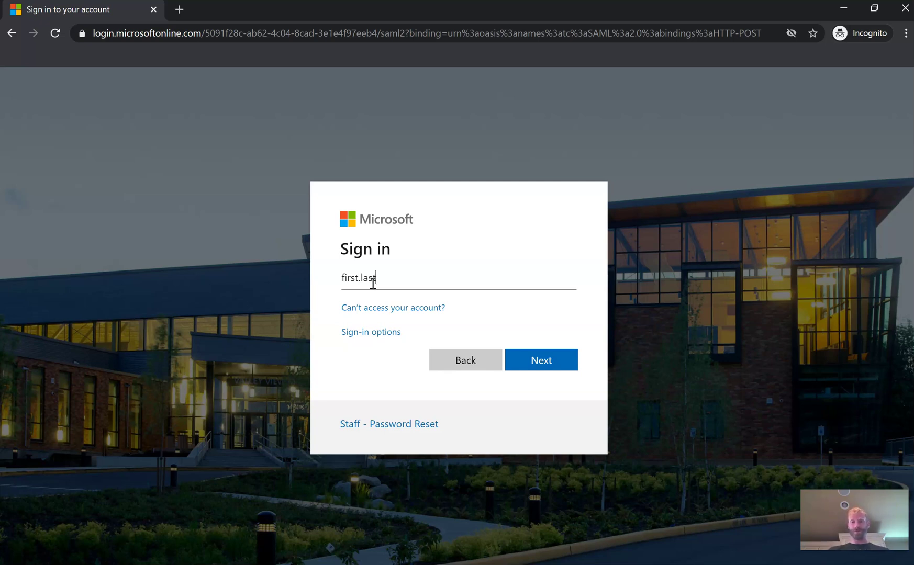
pyautogui.write('@stud')
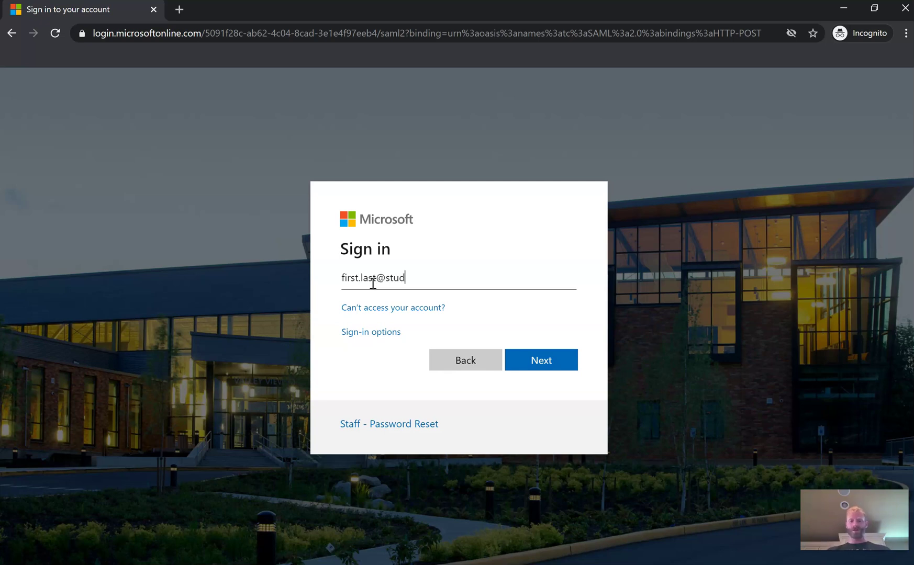
pyautogui.write('entssd.org')
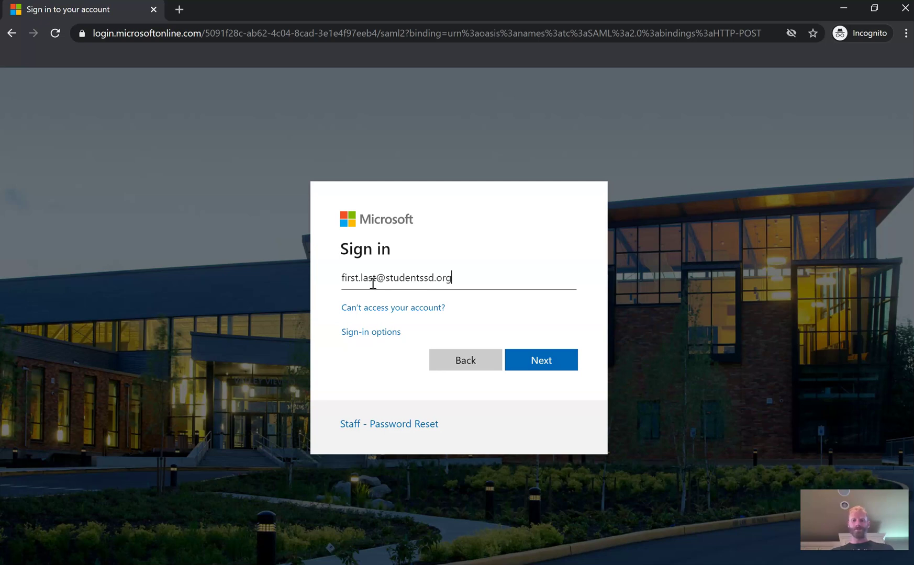
pyautogui.click(547, 367)
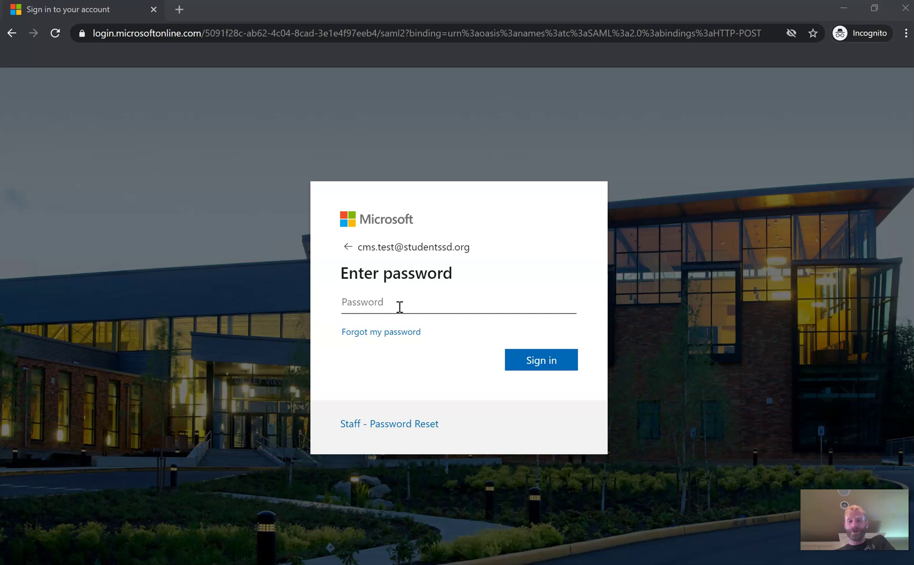
# Enter the account password to finish Microsoft sign-in and reach the HelloID apps list.
pyautogui.click(350, 309)
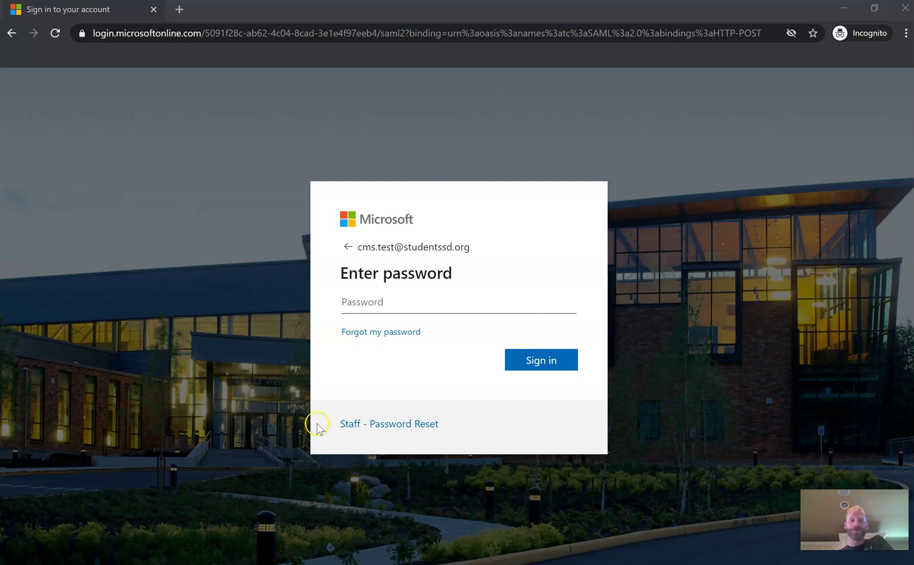
pyautogui.click(352, 296)
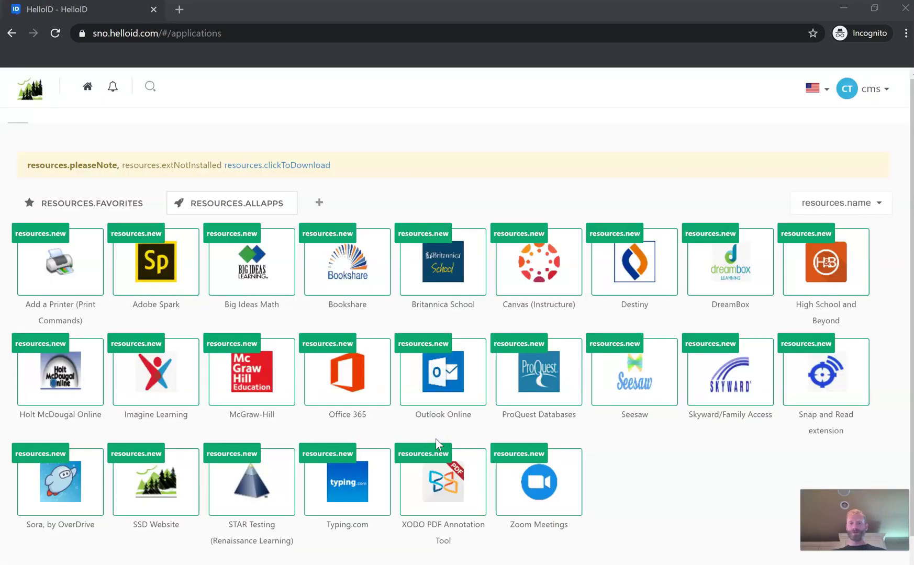
# Launch the Skyward/Family Access tile from the All Apps page.
pyautogui.click(287, 443)
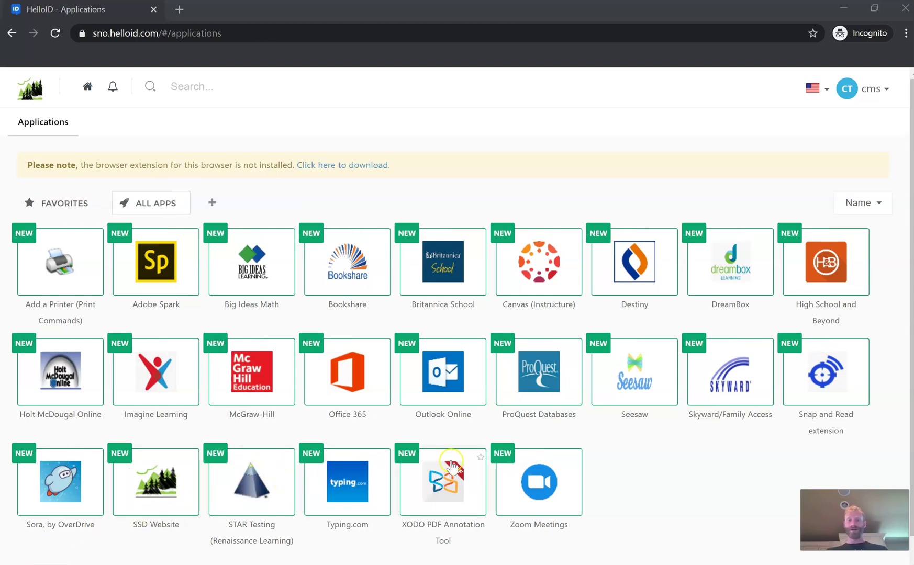
pyautogui.click(733, 374)
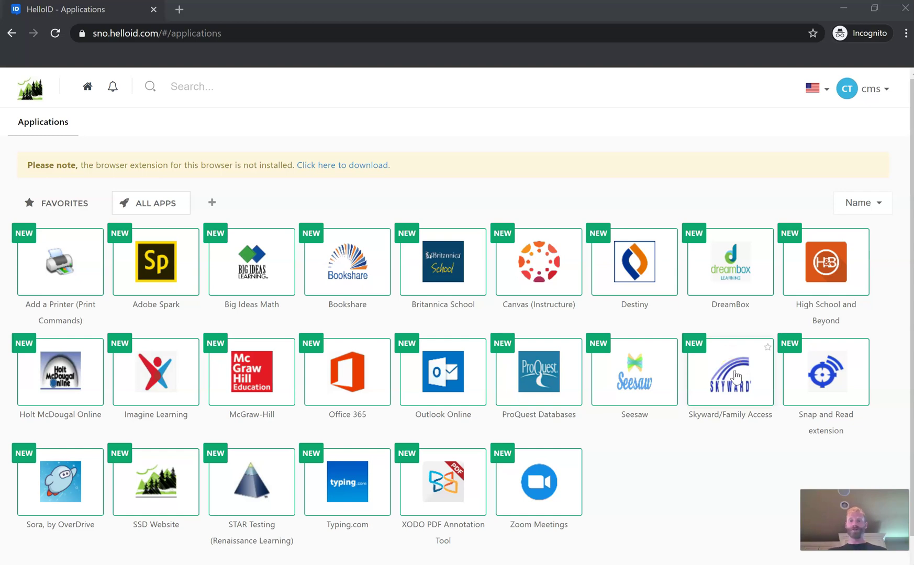
pyautogui.click(736, 375)
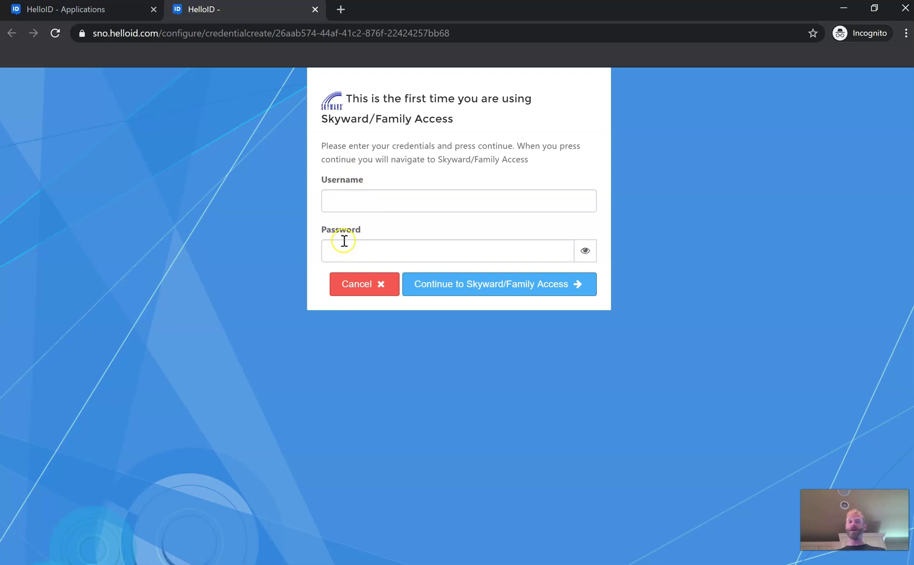
# Save a Skyward username and password in HelloID and continue to Skyward/Family Access.
pyautogui.click(346, 200)
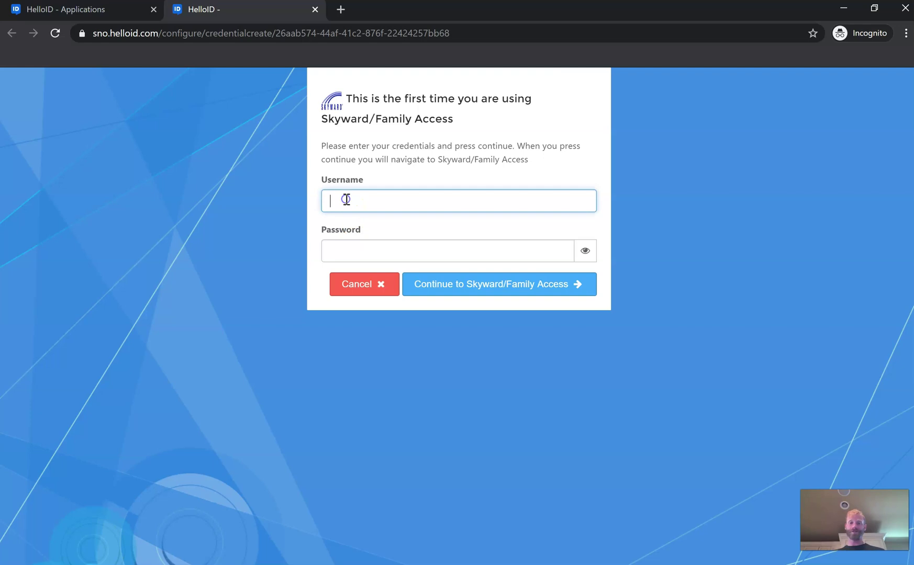
pyautogui.write('test')
pyautogui.click(353, 254)
pyautogui.write('test')
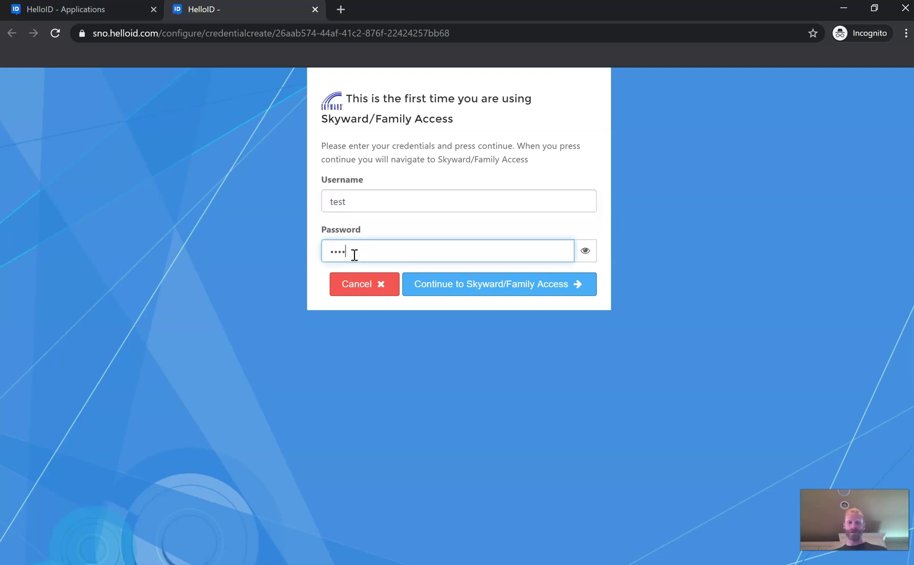
pyautogui.click(480, 296)
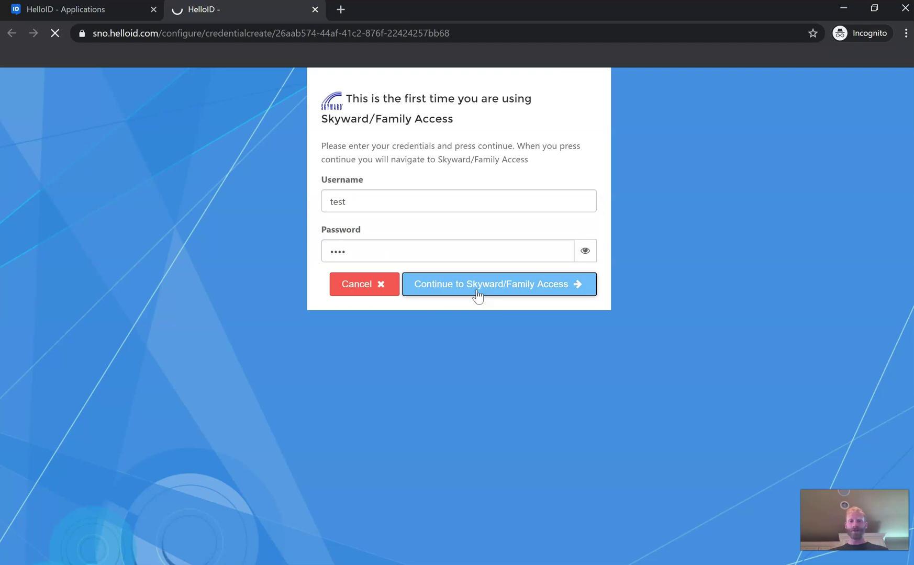
pyautogui.click(460, 292)
pyautogui.click(461, 296)
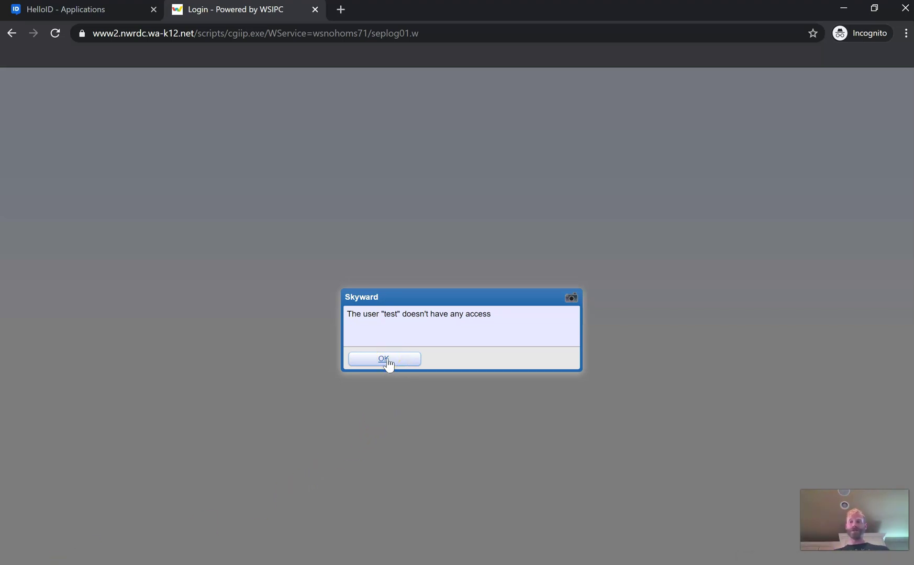
# Dismiss the no-access message, submit the student email for forgotten login, then return to HelloID.
pyautogui.click(386, 361)
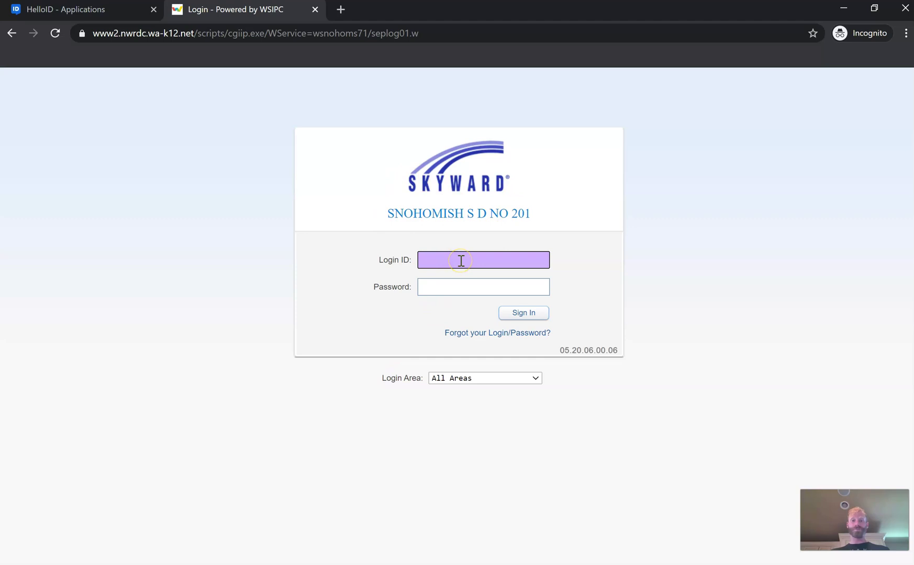
pyautogui.click(476, 334)
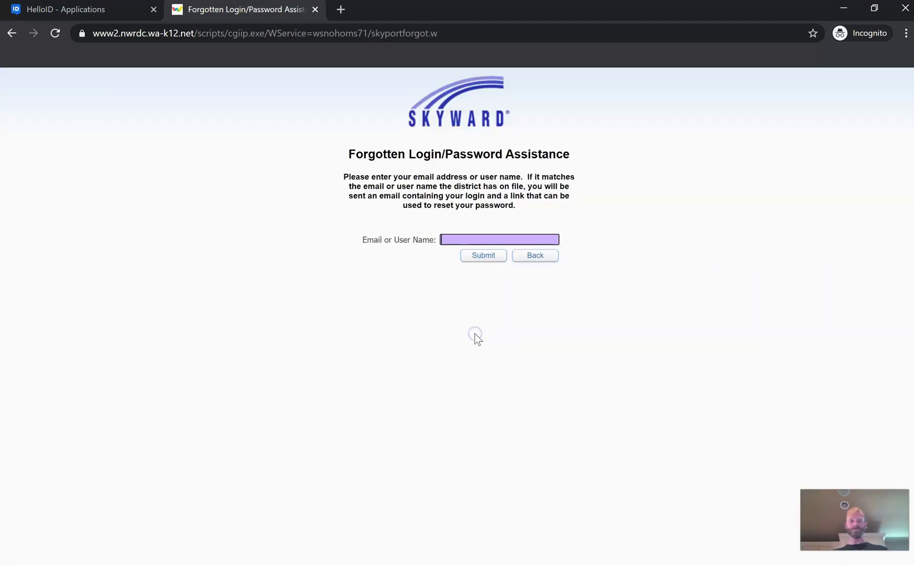
pyautogui.click(443, 241)
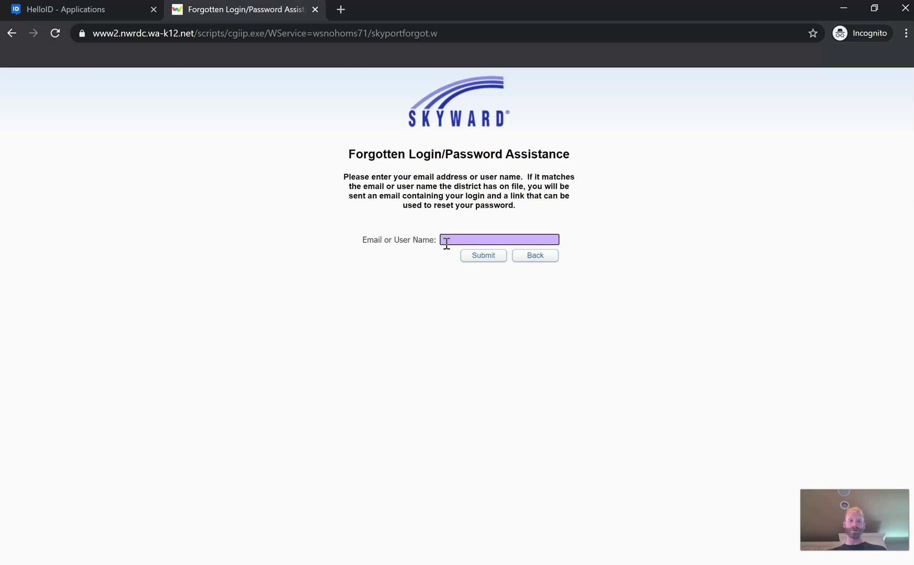
pyautogui.write('first.last@studentssd.org')
pyautogui.click(476, 260)
pyautogui.click(452, 275)
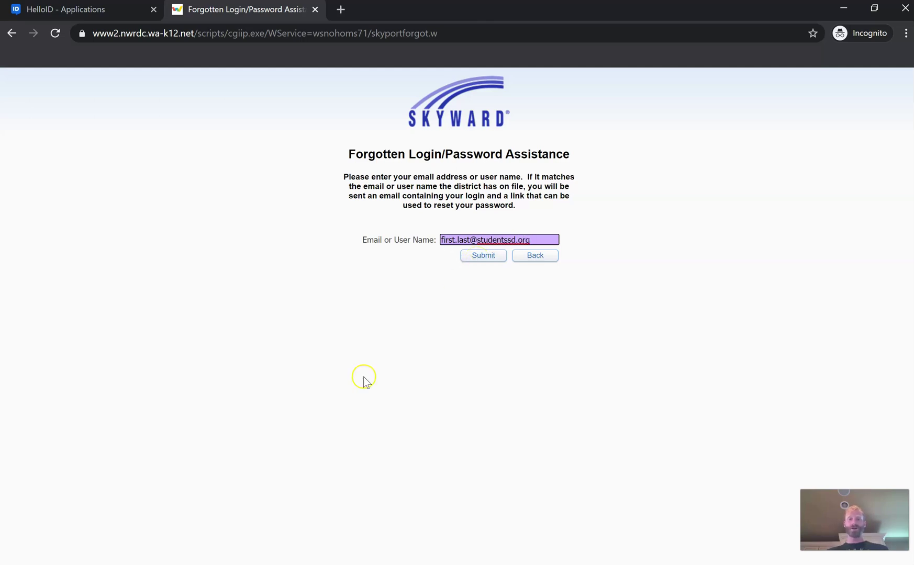
pyautogui.click(241, 455)
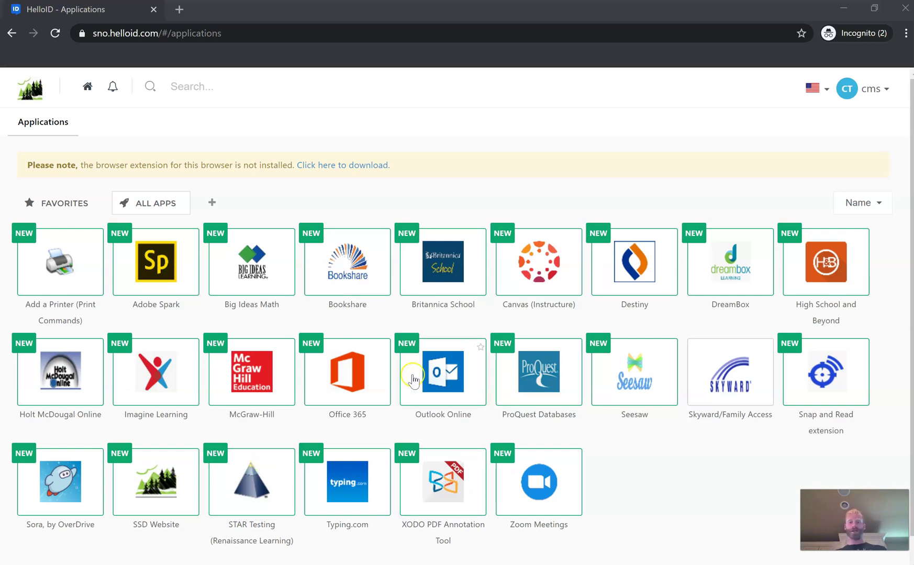
# Launch Outlook Online from the HelloID All Apps page in a new tab.
pyautogui.click(455, 401)
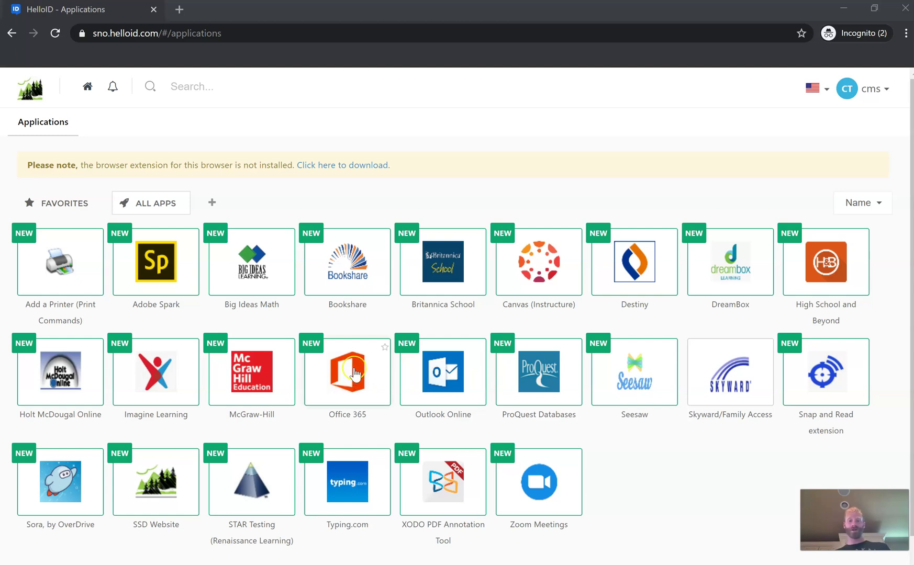
pyautogui.click(453, 384)
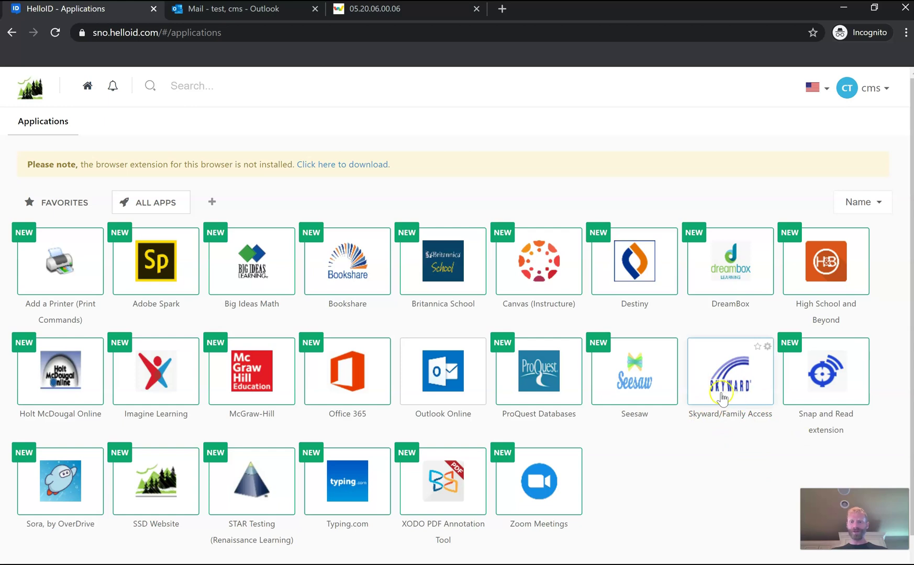
# Edit the saved Skyward/Family Access username and password via the tile's gear menu and save.
pyautogui.click(767, 348)
pyautogui.click(754, 364)
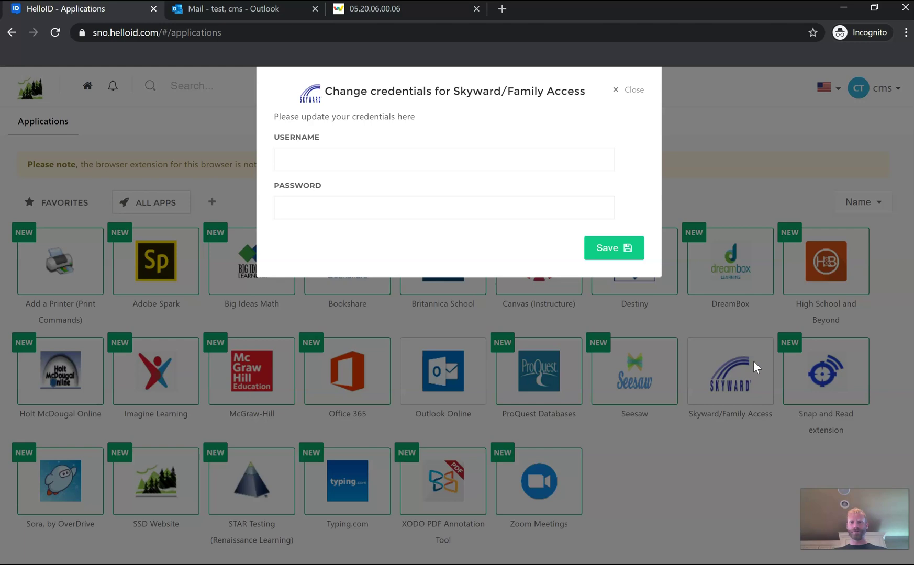
pyautogui.click(298, 163)
pyautogui.click(297, 164)
pyautogui.click(295, 208)
pyautogui.click(618, 254)
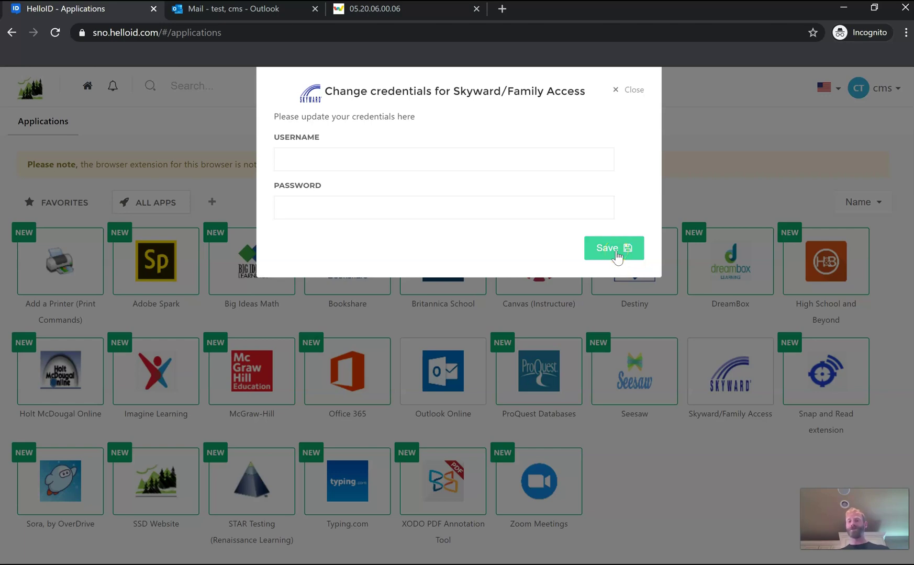
# Launch Skyward/Family Access from the portal to reach its home page.
pyautogui.click(725, 383)
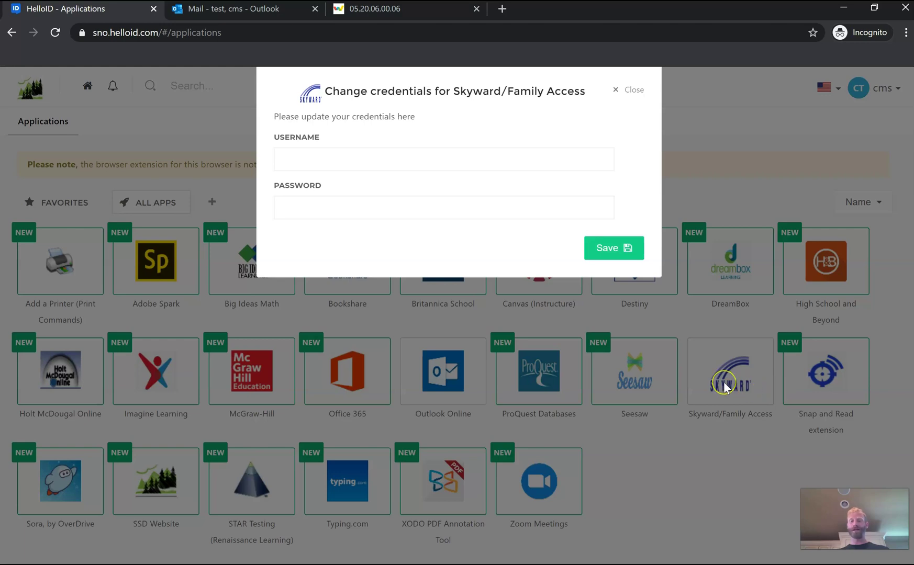
pyautogui.click(618, 368)
pyautogui.click(184, 474)
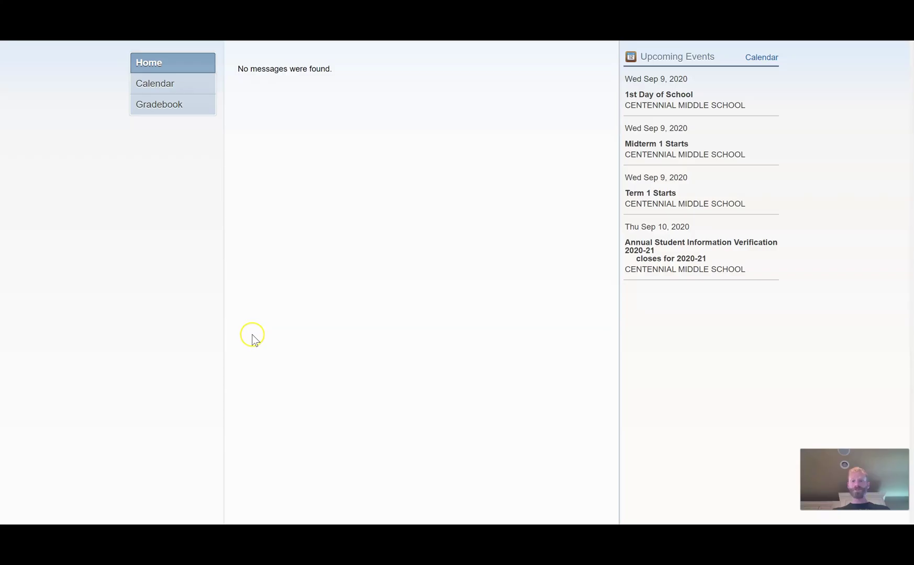